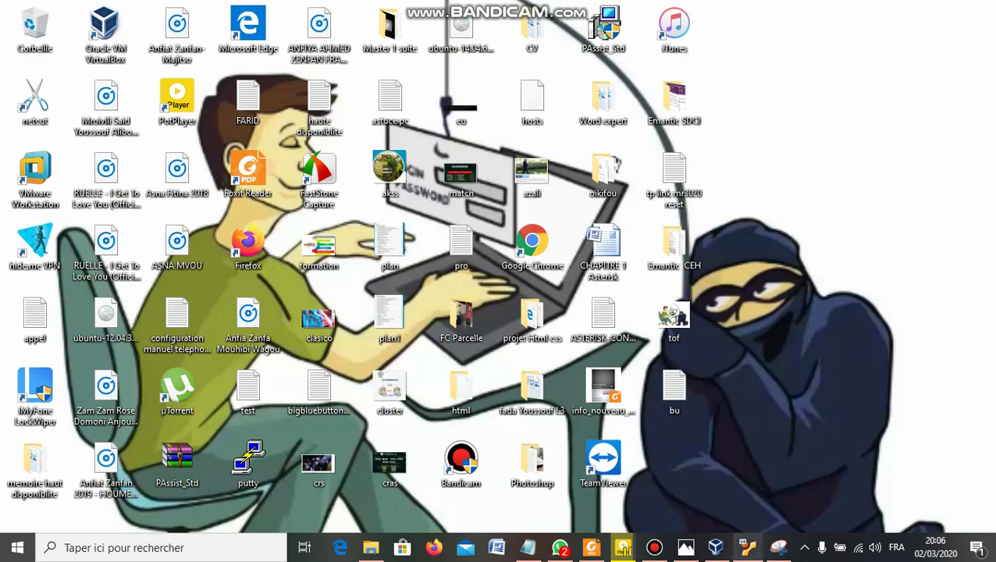
- Switch to the ubuntu-Blackbox virtual machine, enlarge its window, and minimize the open Zenmap and terminal windows inside it
left_click(747, 547)
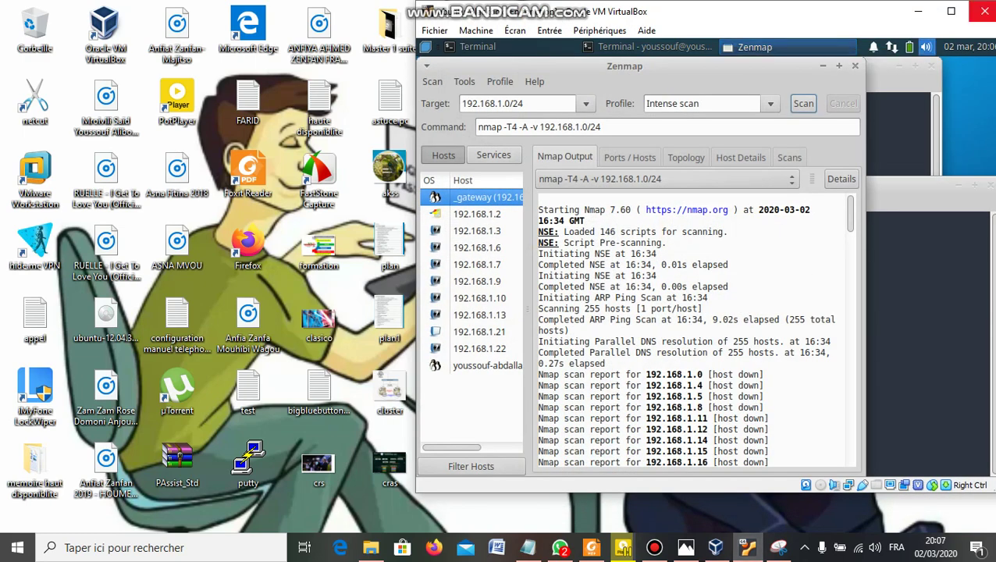
left_click(951, 11)
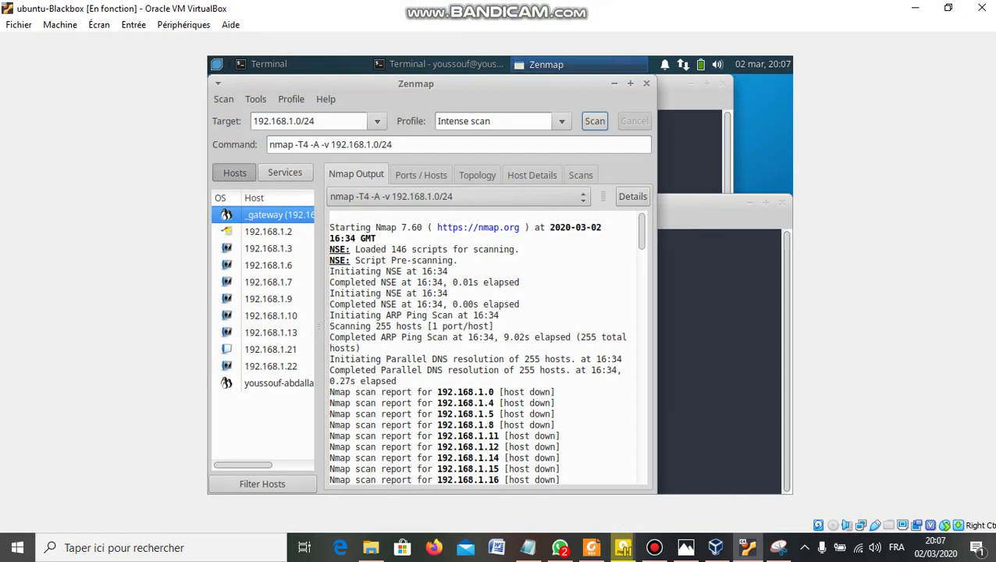
left_click(223, 99)
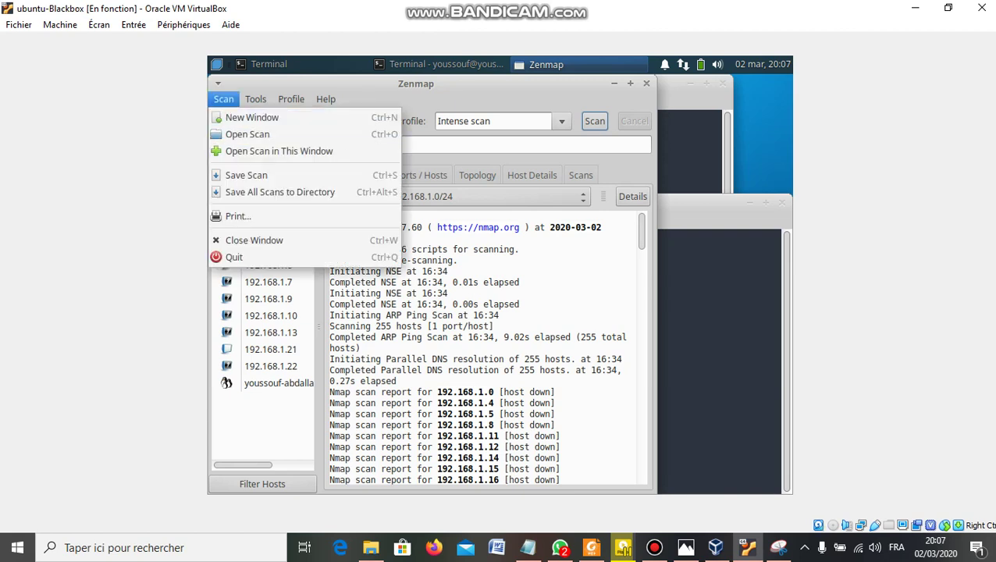
left_click(326, 99)
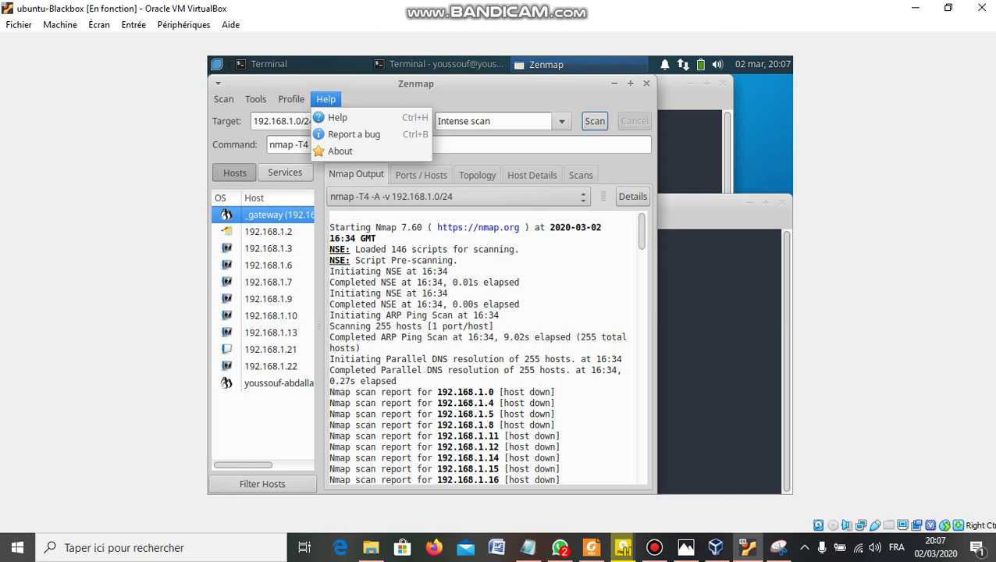
key("Escape")
key("alt+F9")
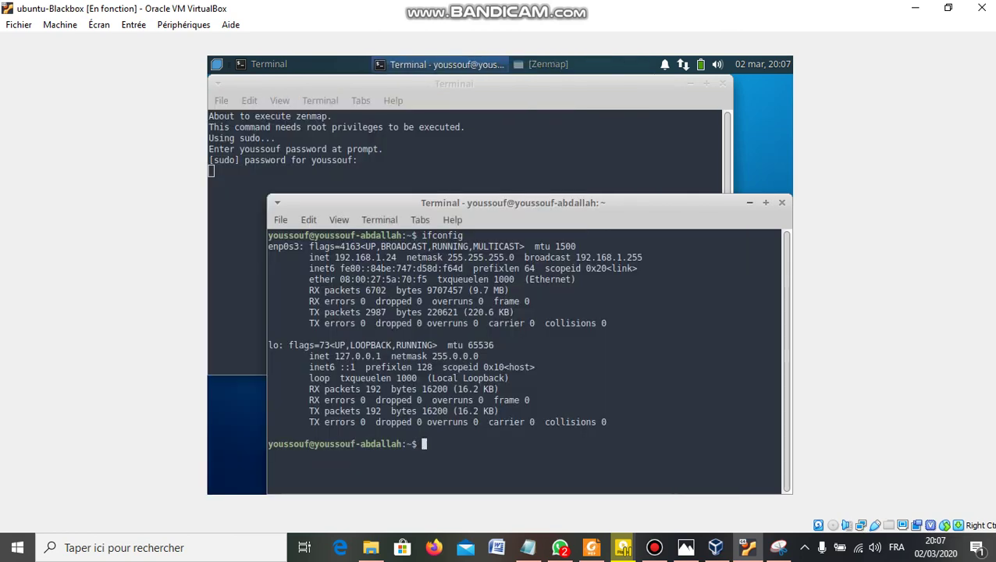
key("alt+F9")
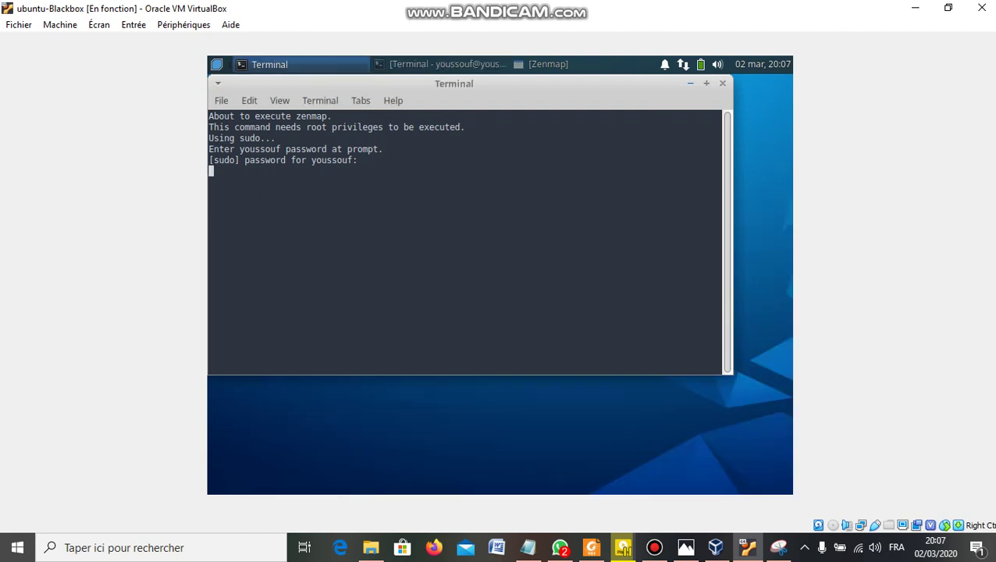
key("alt+F9")
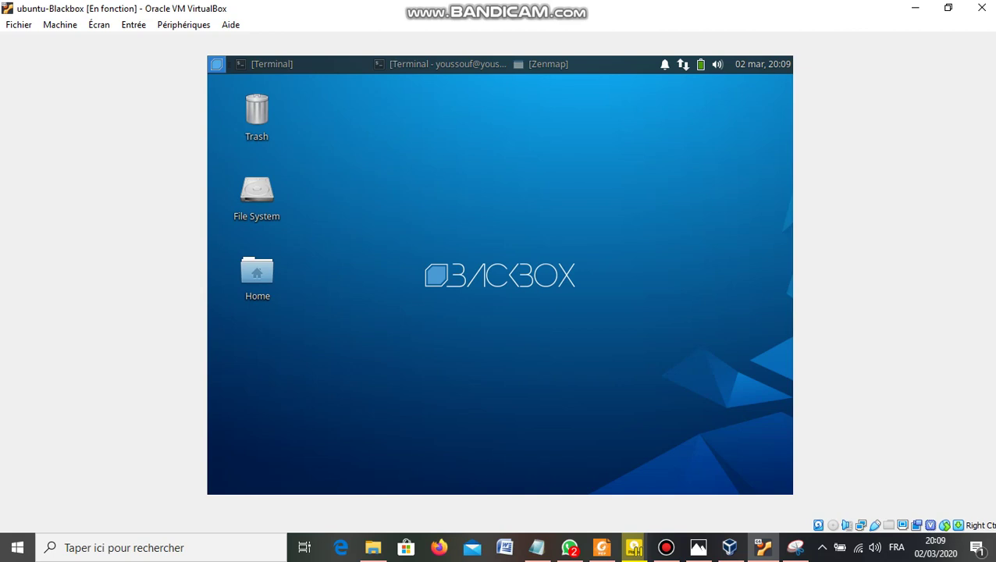
- Launch Zenmap as root with the account password entered at the sudo prompt, and look through the available scan profiles
left_click(216, 64)
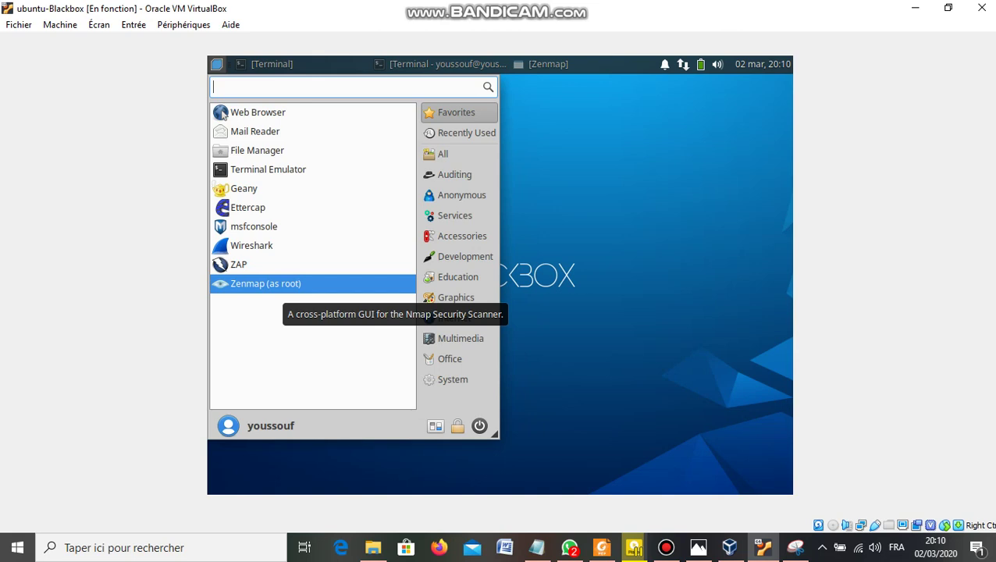
key("Return")
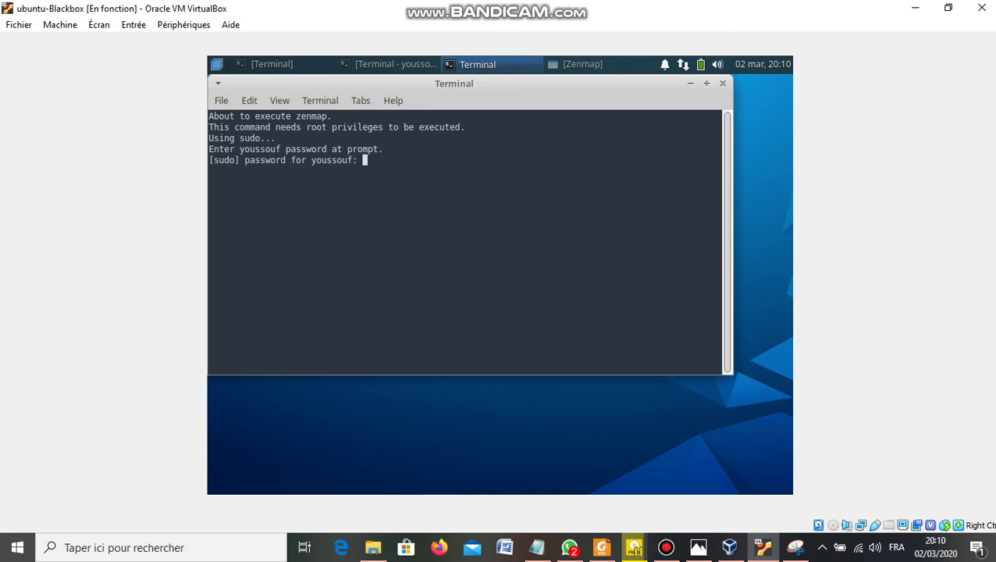
key("Return")
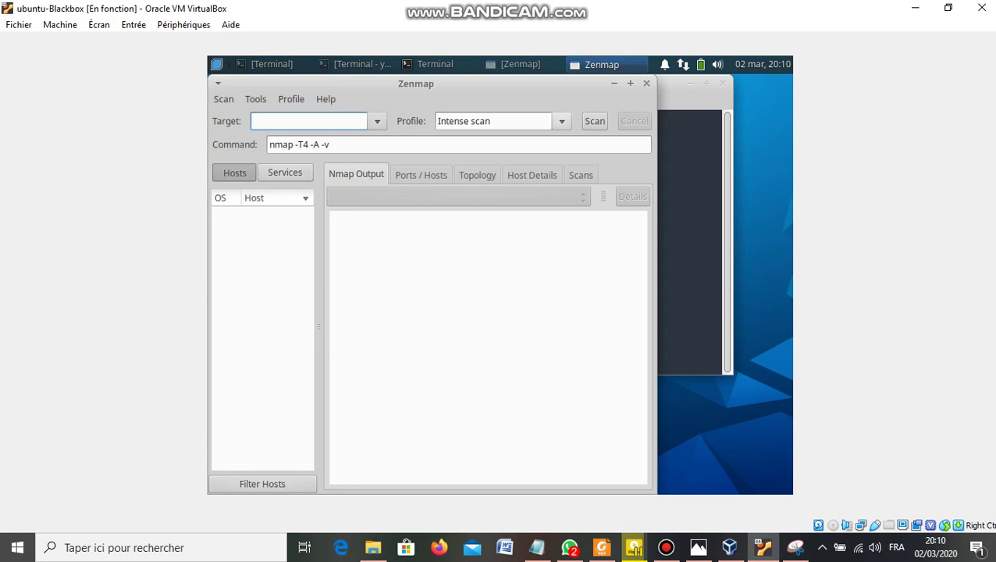
left_click(561, 121)
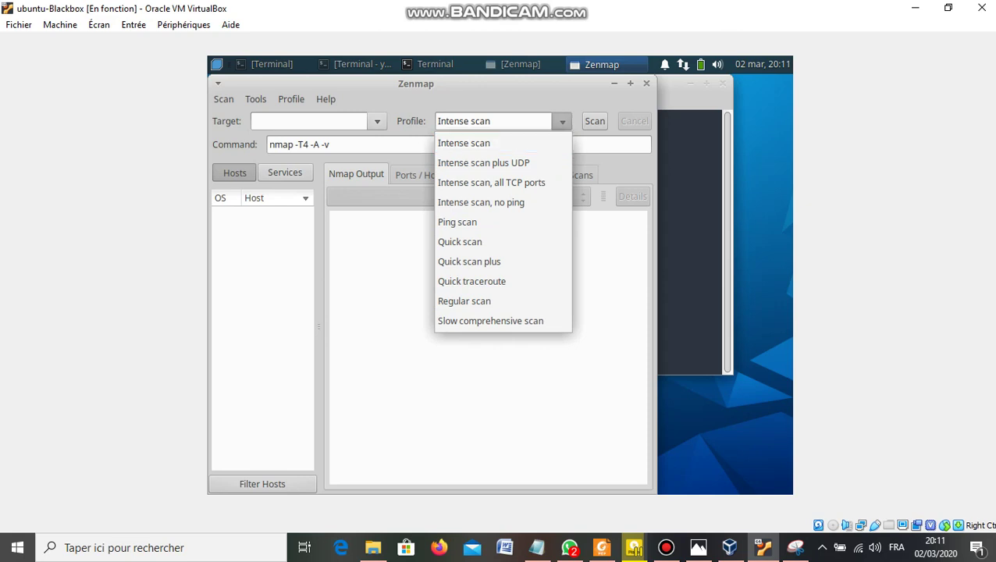
key("Escape")
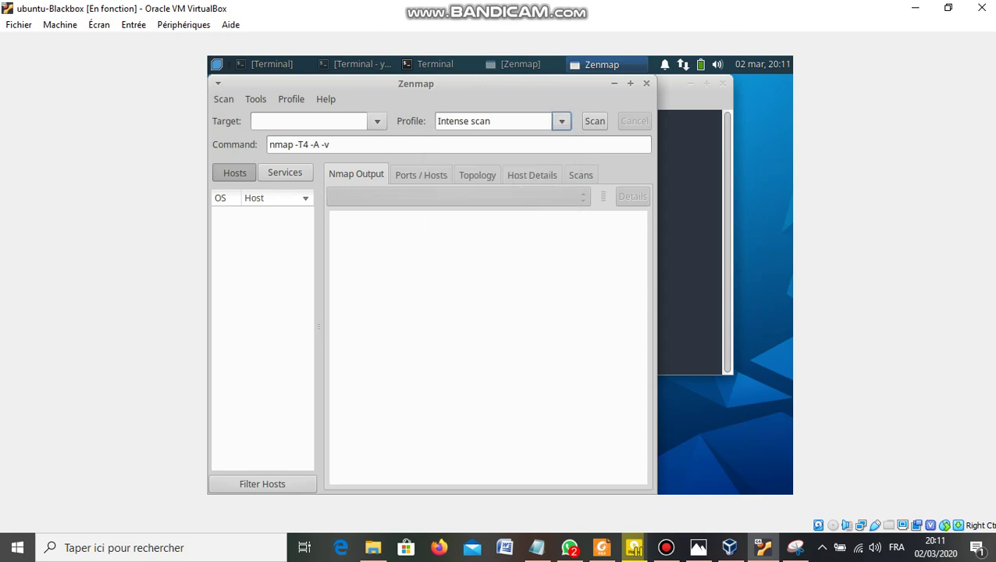
- Clear the shell terminal and run ifconfig to check the machine's network address
key("alt+Tab")
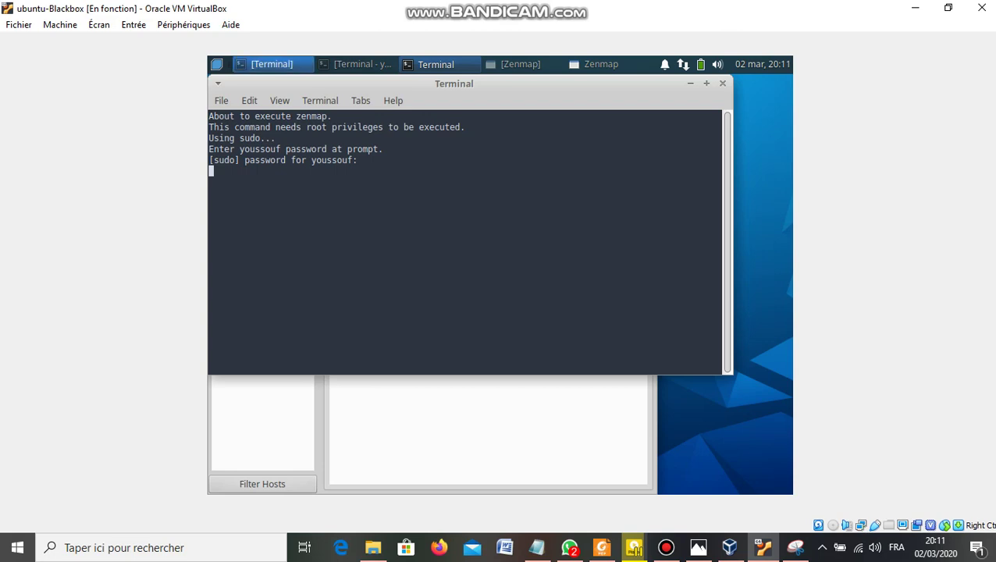
left_click(266, 64)
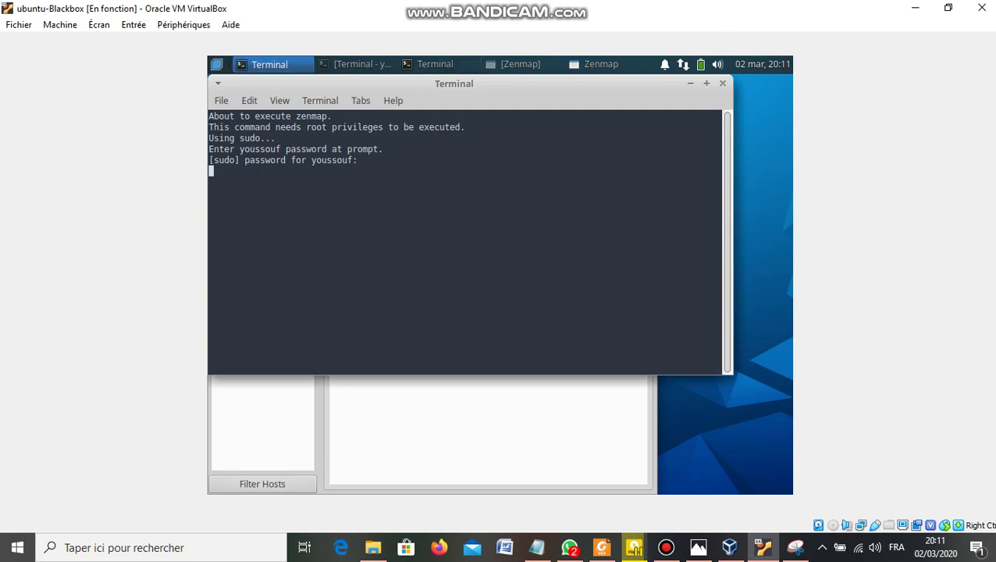
left_click(355, 64)
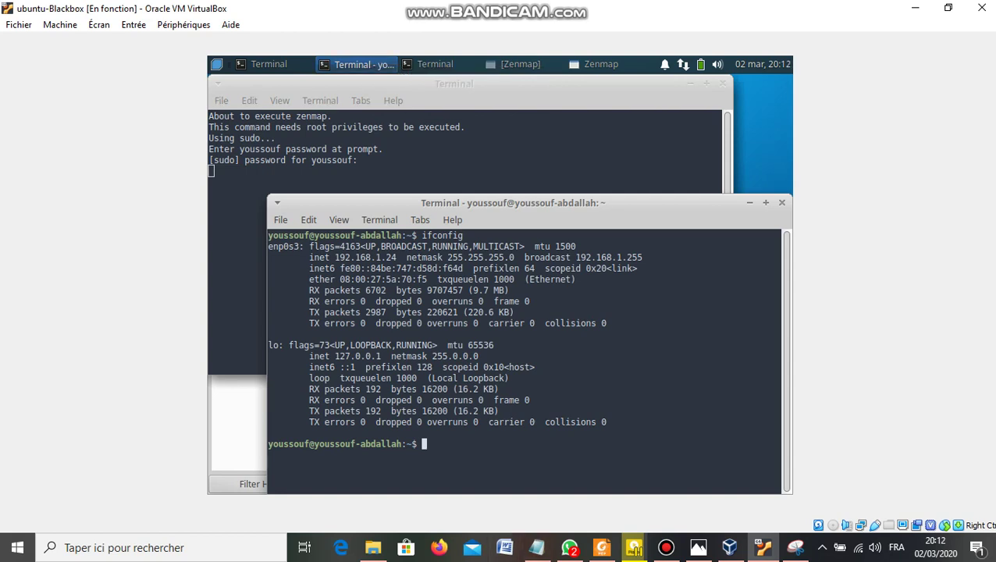
type("ifc")
key("BackSpace")
key("BackSpace")
key("BackSpace")
key("ctrl+l")
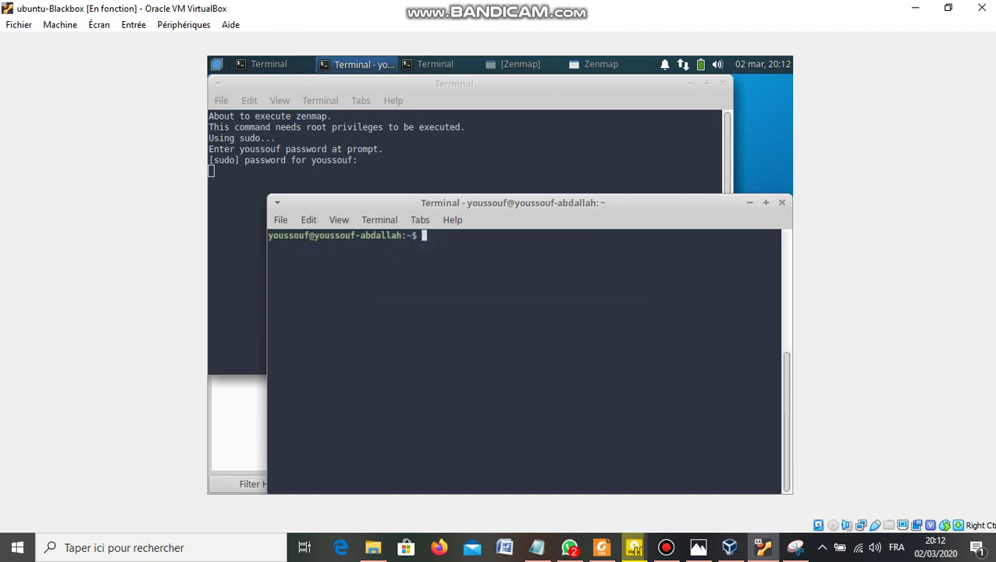
type("ifconfig")
key("Return")
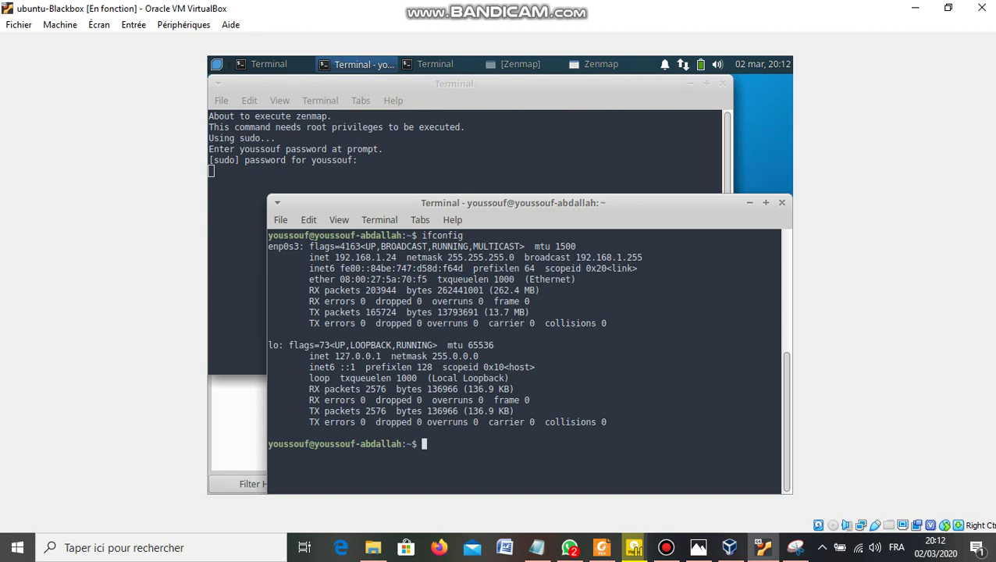
- Minimize the shell terminal and set the scan target to 192.168.1.0/24 in the new Zenmap window
key("alt+F9")
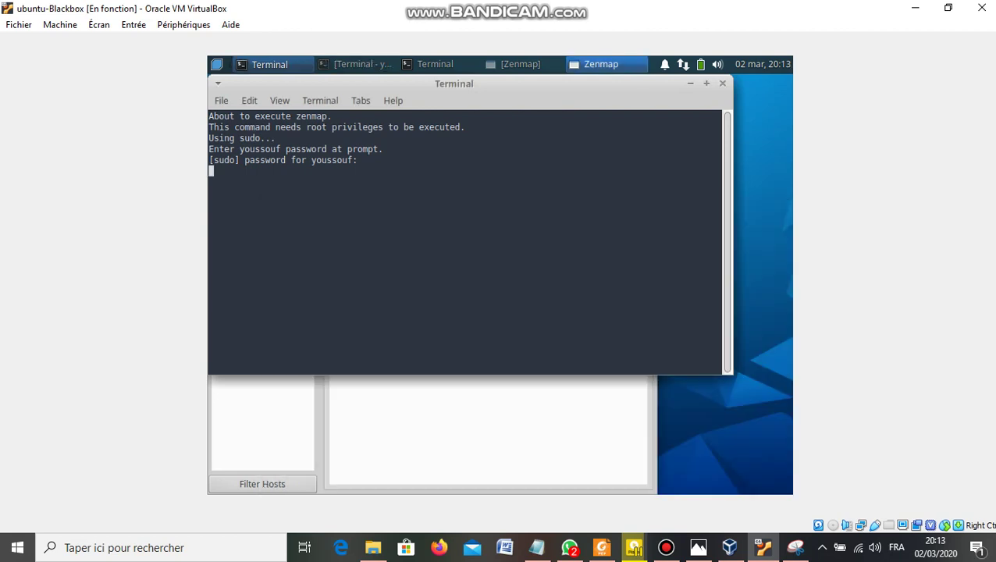
key("alt+Tab")
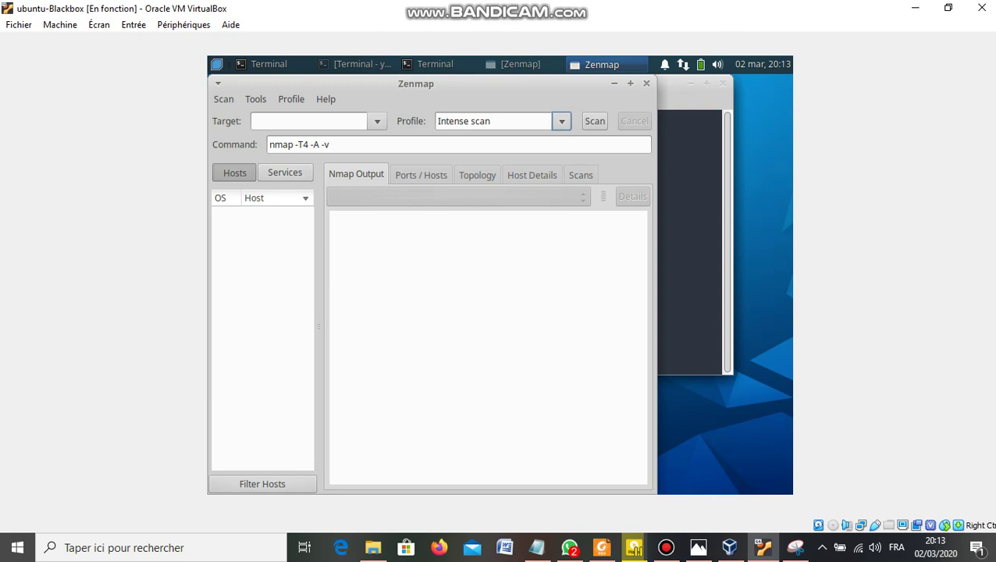
left_click(257, 121)
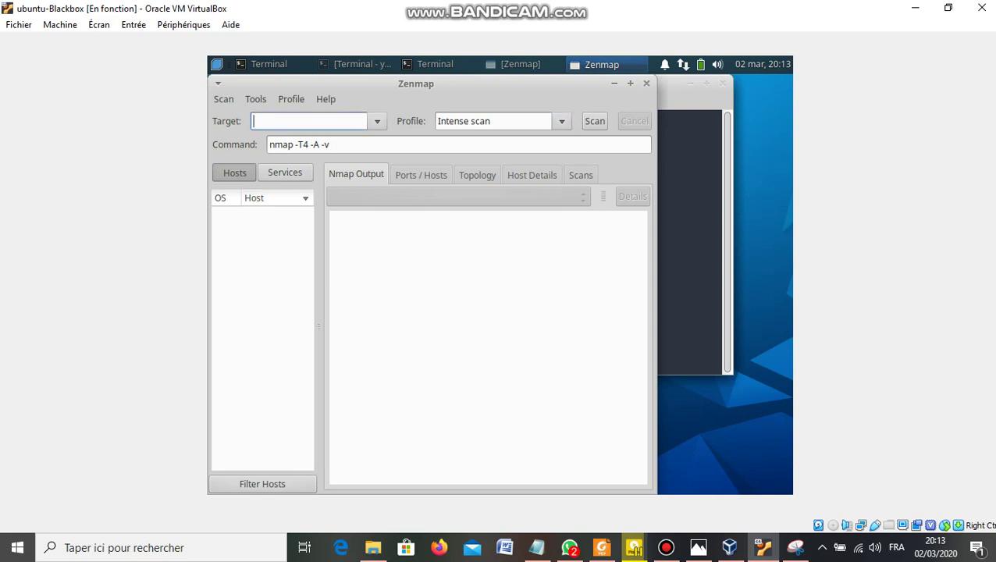
type("192.")
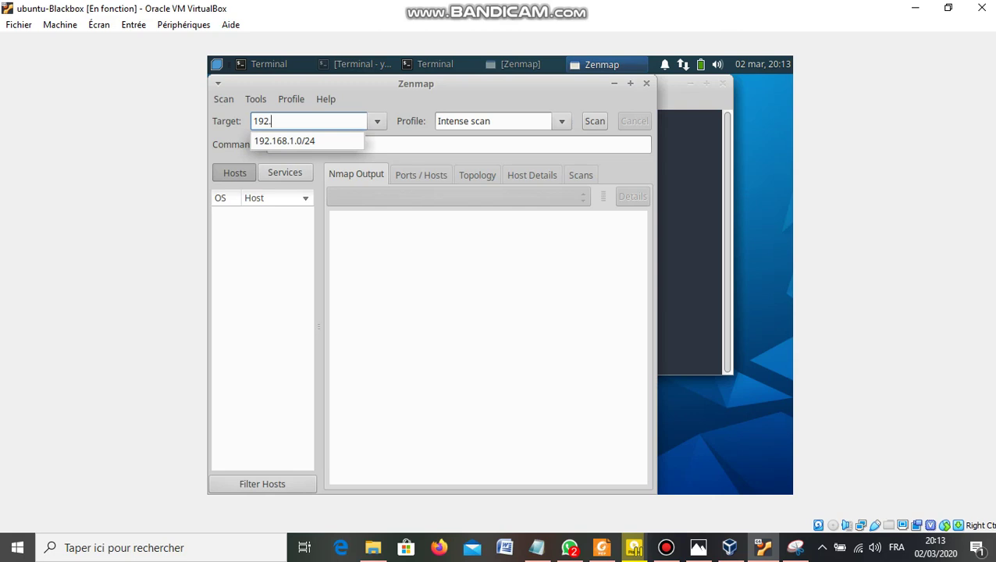
key("Down")
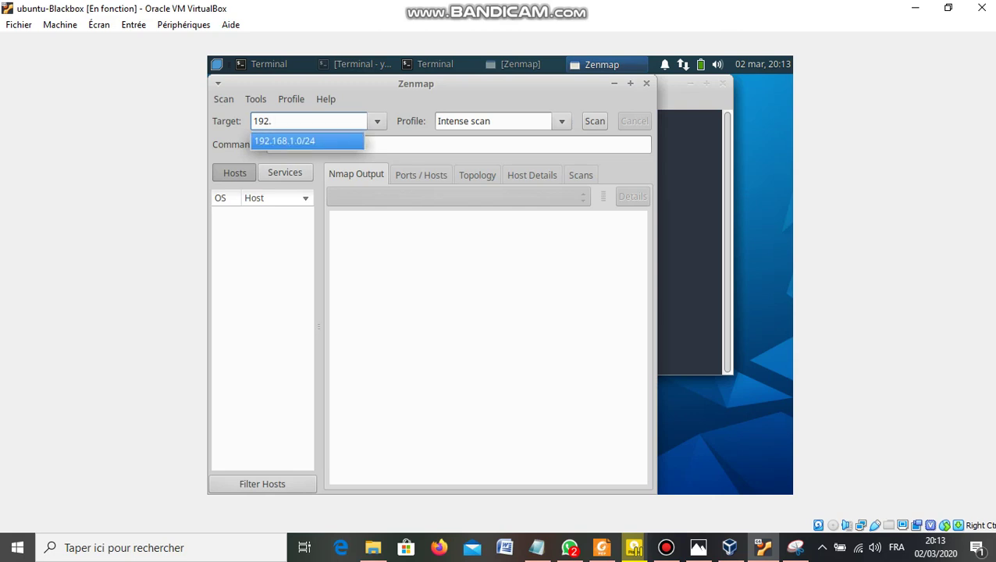
key("Return")
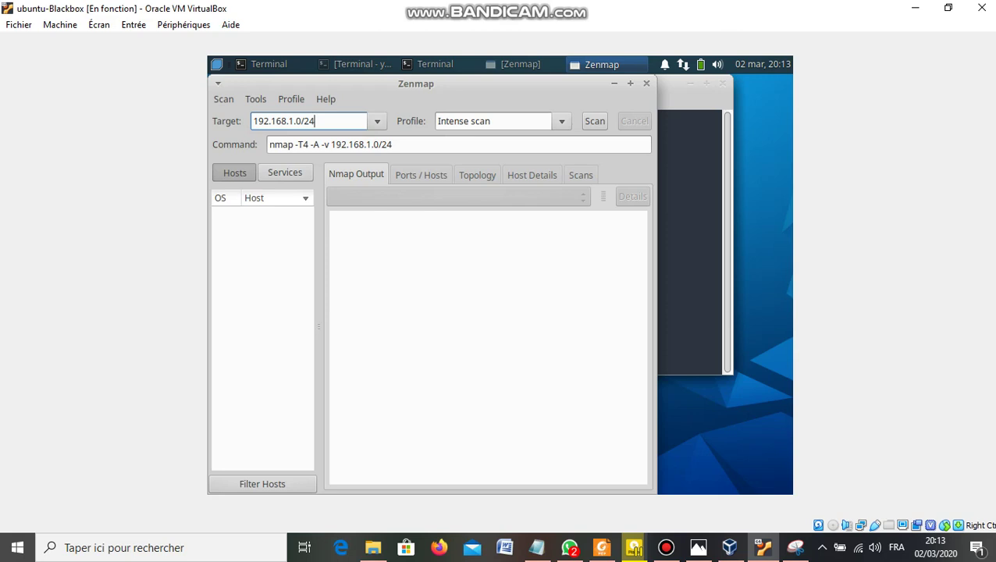
- Try the Intense scan plus UDP profile, and switch back to Intense scan
left_click(561, 121)
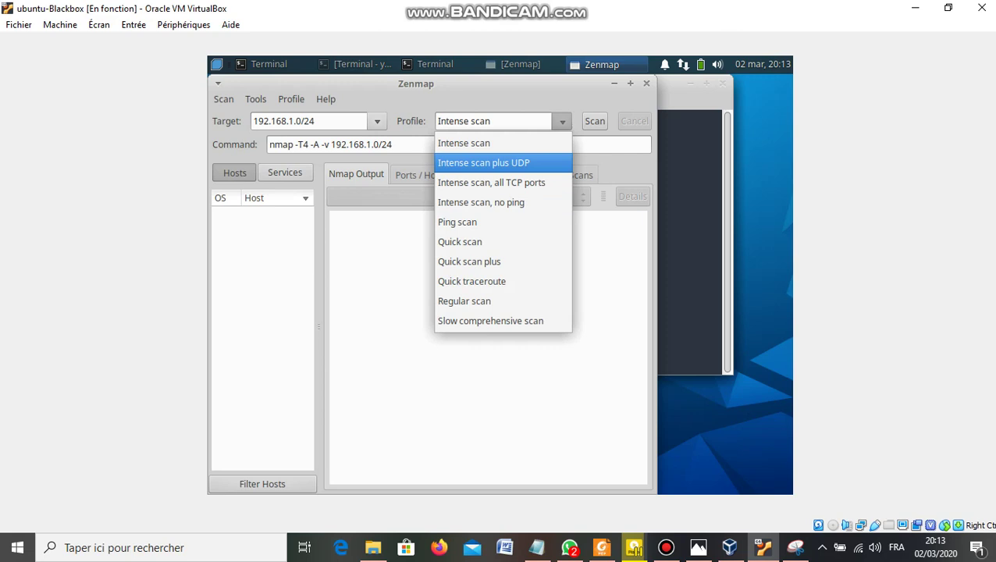
left_click(484, 163)
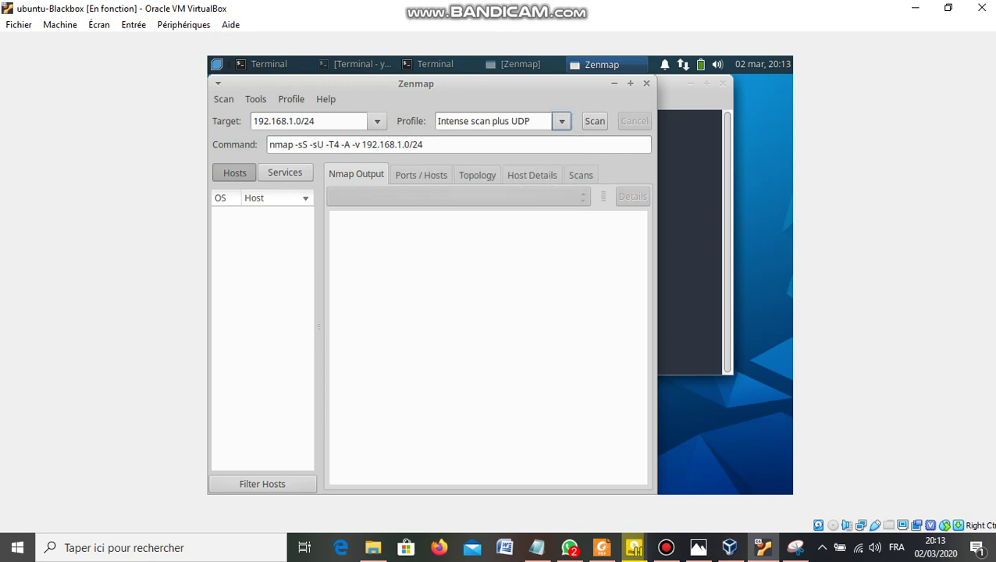
left_click(561, 121)
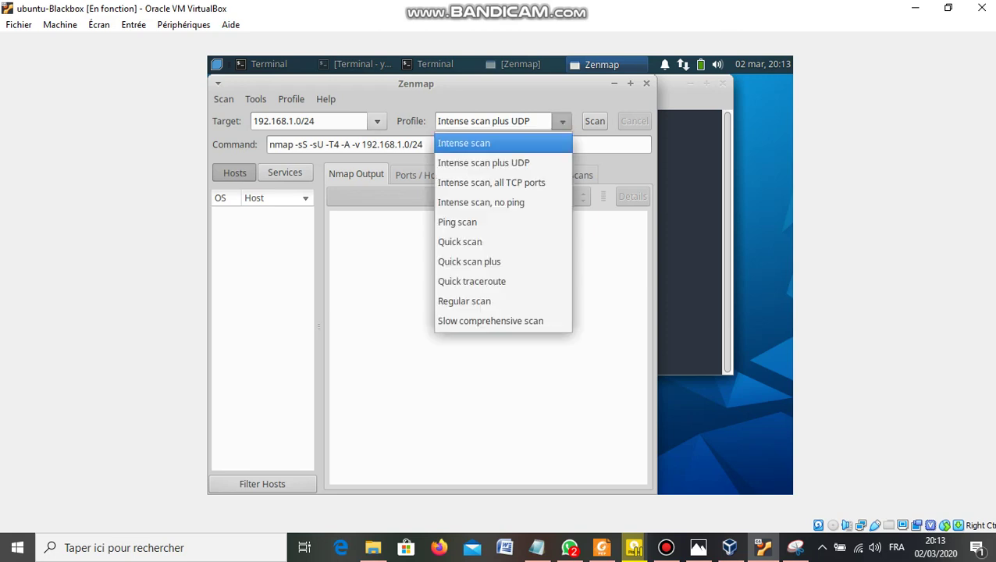
key("Return")
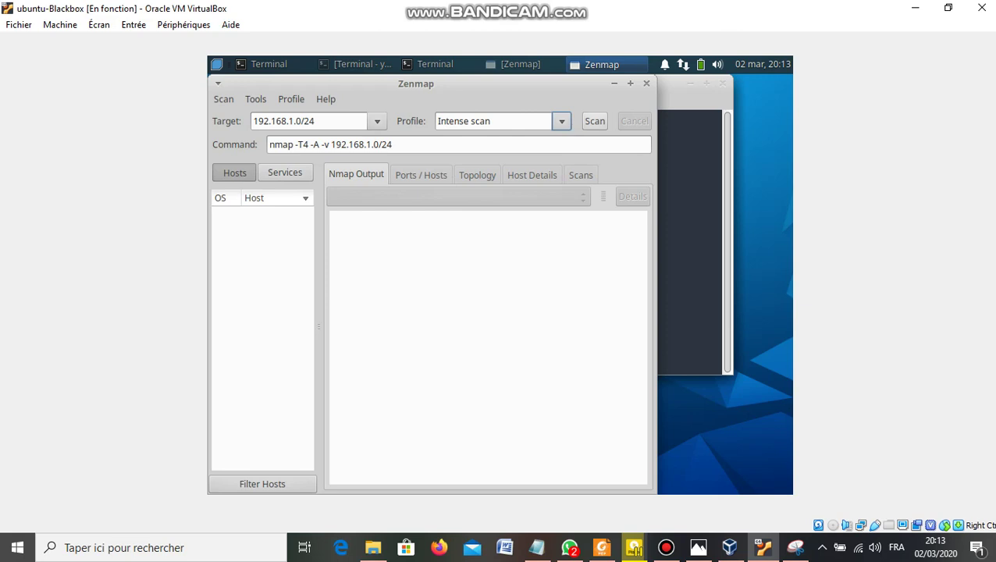
- Start the scan of 192.168.1.0/24 and review its Nmap output back to the beginning
left_click(594, 121)
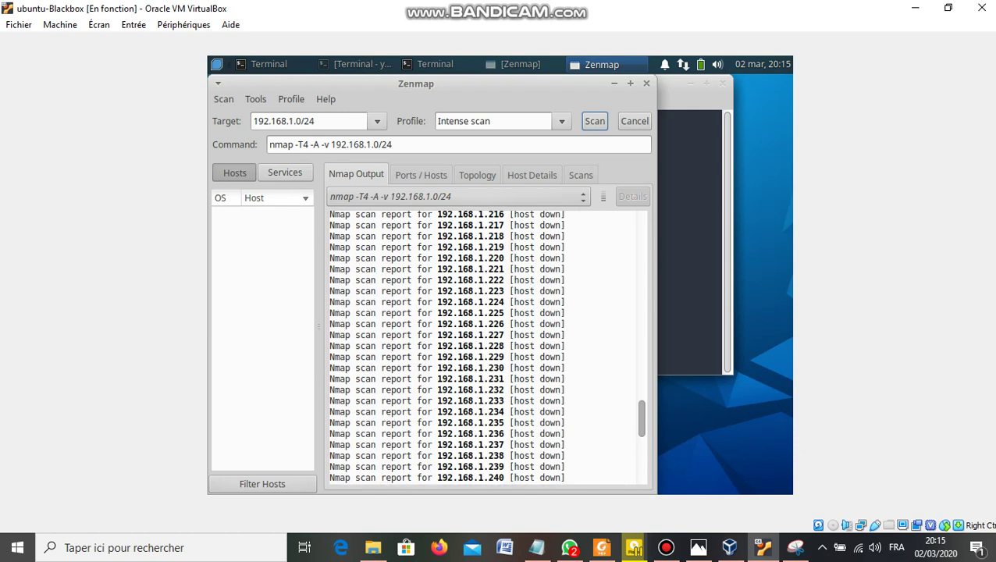
scroll(483, 348, "up", 20)
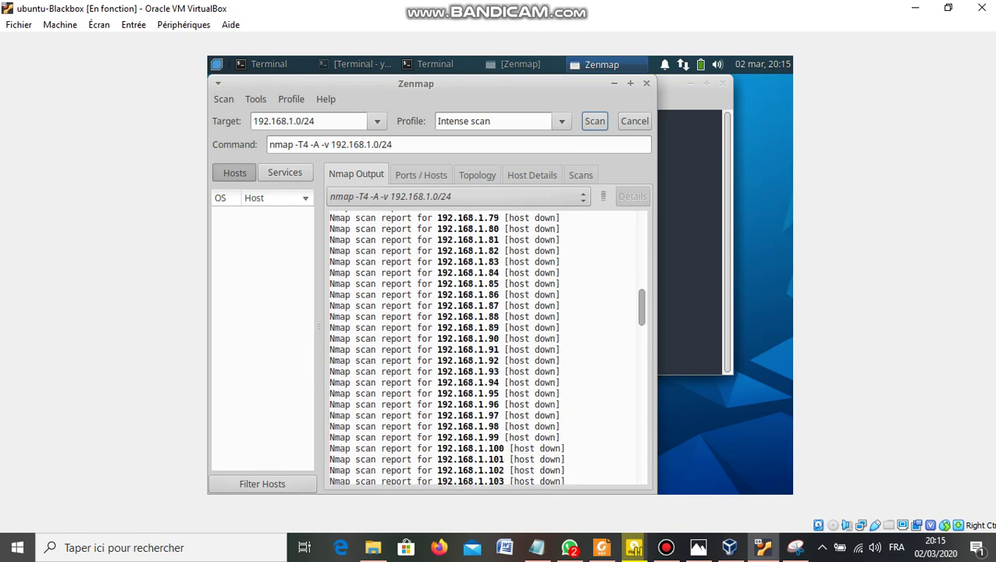
scroll(484, 347, "up", 20)
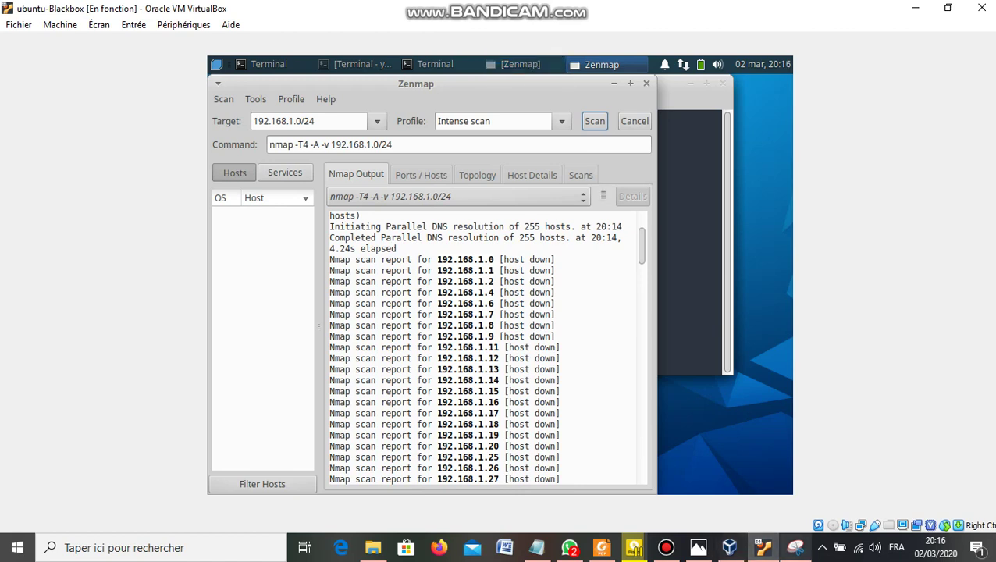
left_click(666, 547)
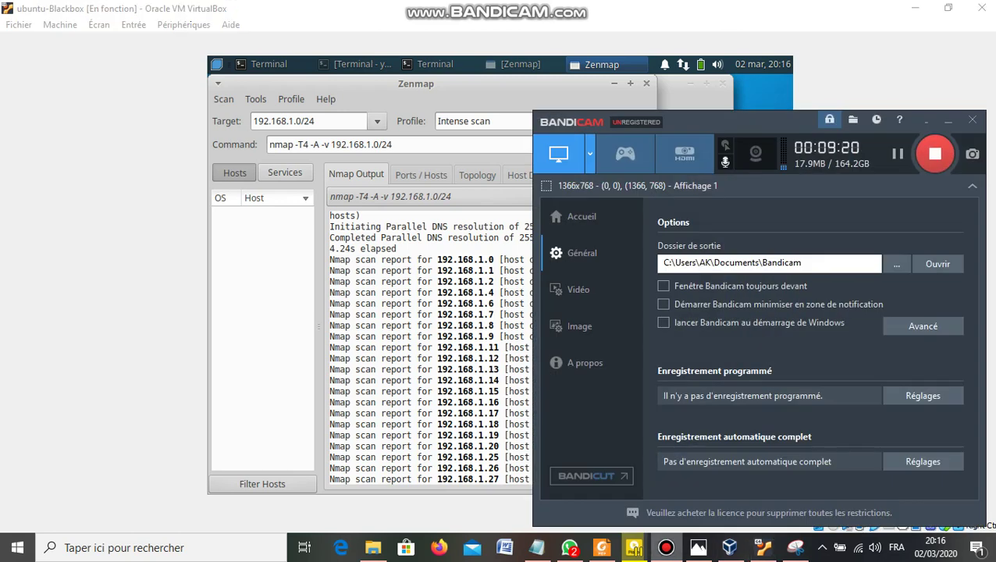
left_click(665, 547)
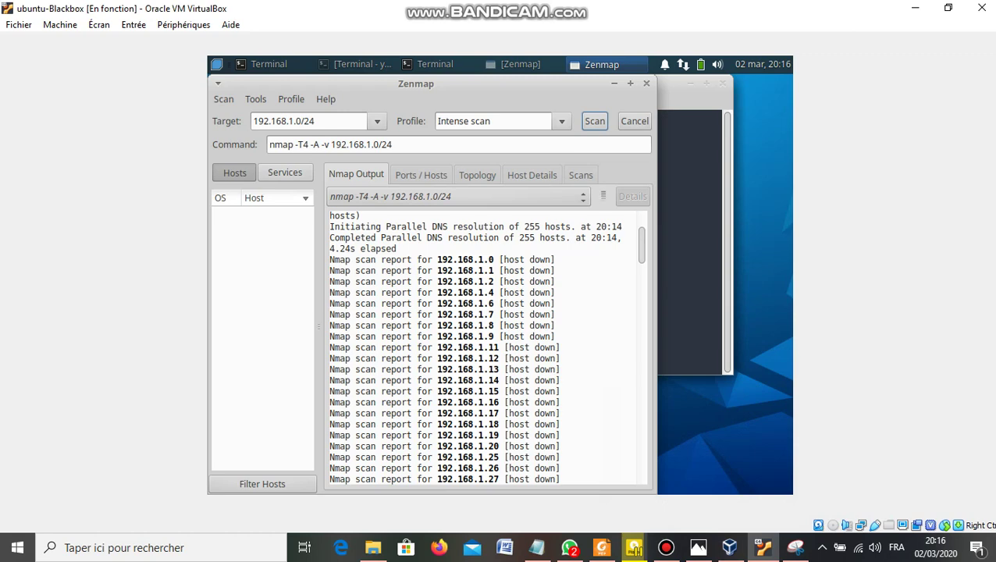
mouse_move(641, 246)
left_mouse_down()
mouse_move(640, 387)
mouse_move(641, 232)
left_mouse_up()
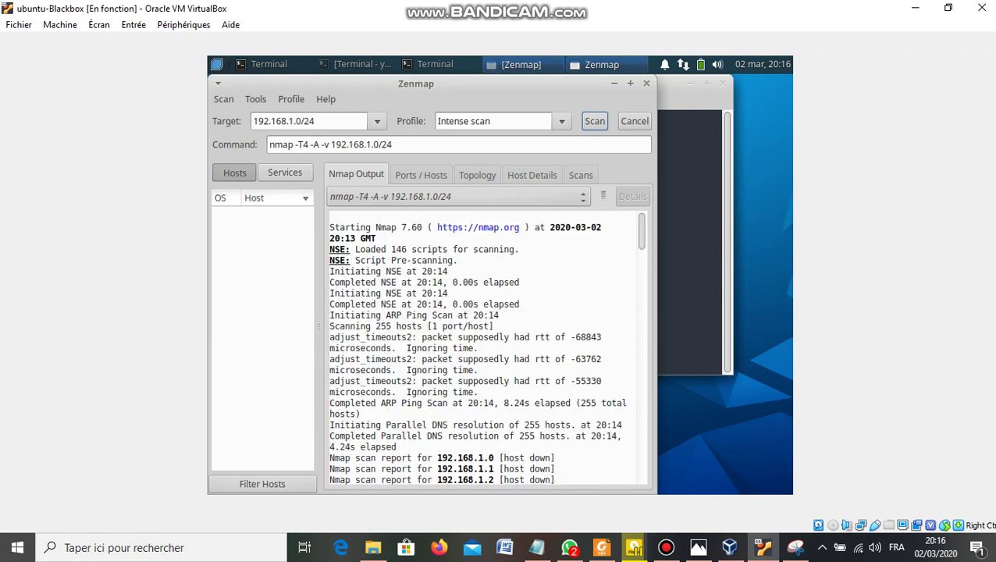
- Switch to the earlier Zenmap window with the completed scan and examine the names and addresses in its host list
left_click(516, 64)
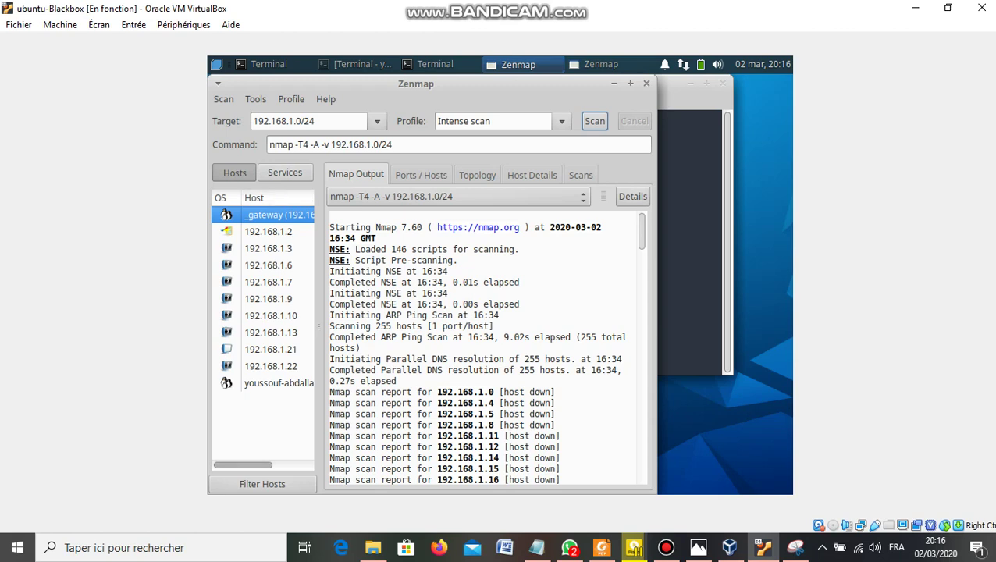
scroll(262, 327, "right", 3)
scroll(262, 328, "right", 2)
scroll(262, 328, "left", 5)
scroll(242, 464, "right", 3)
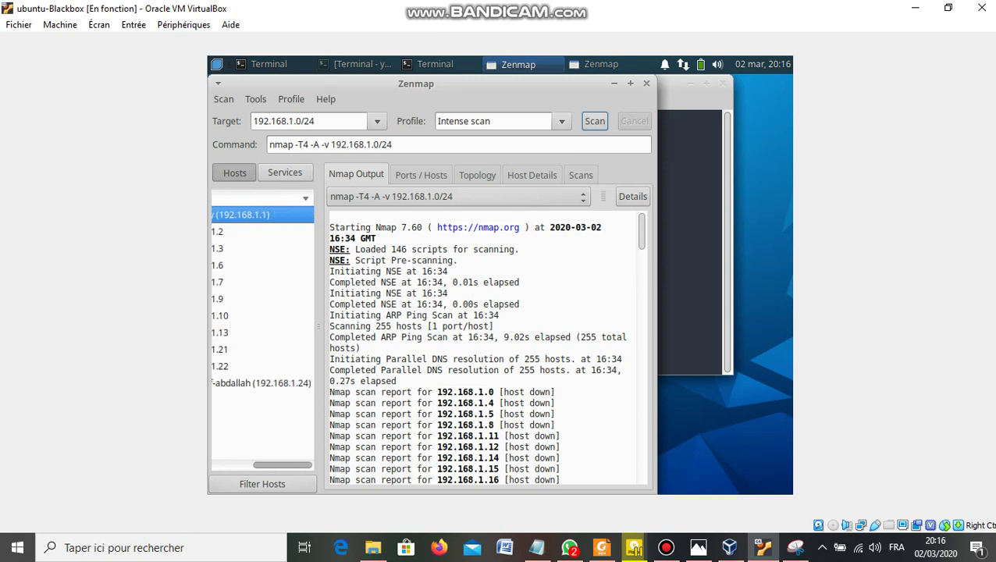
scroll(262, 327, "left", 3)
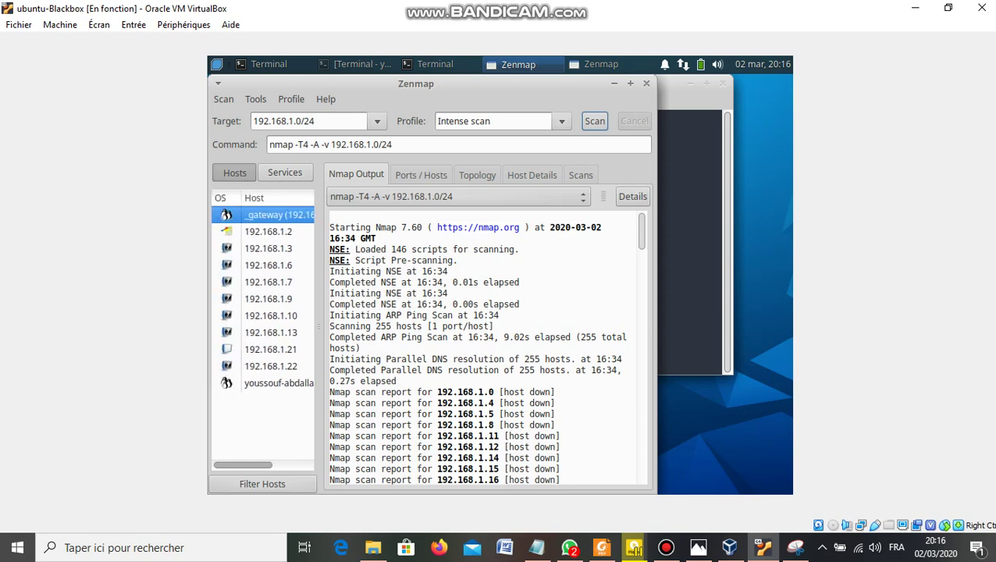